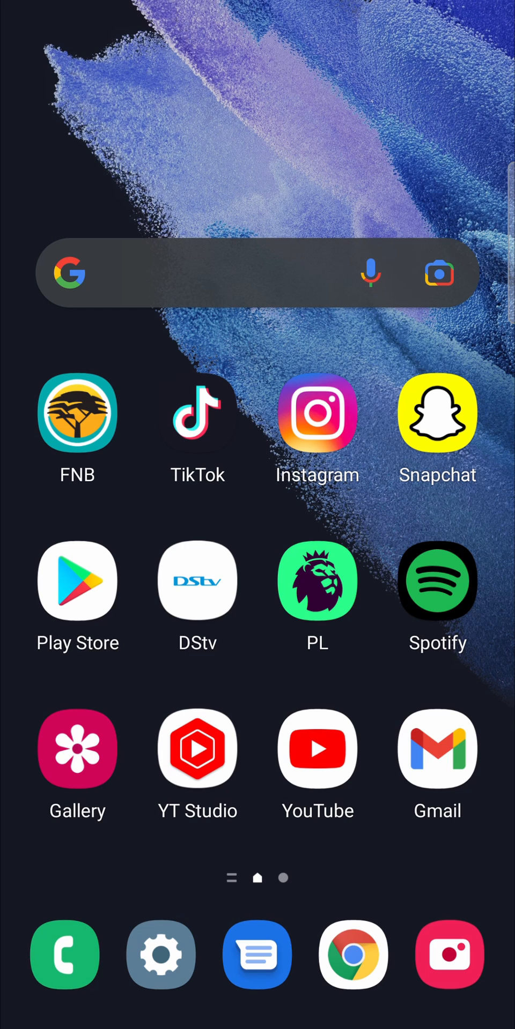
- Search Google Play Store for 'videoleap' and show the matching app results
left_click(77, 581)
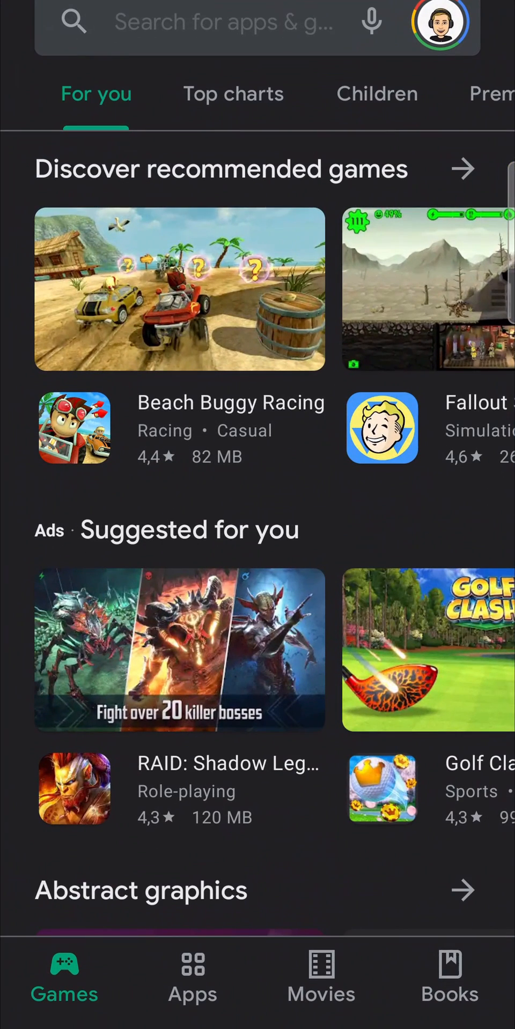
left_click(224, 22)
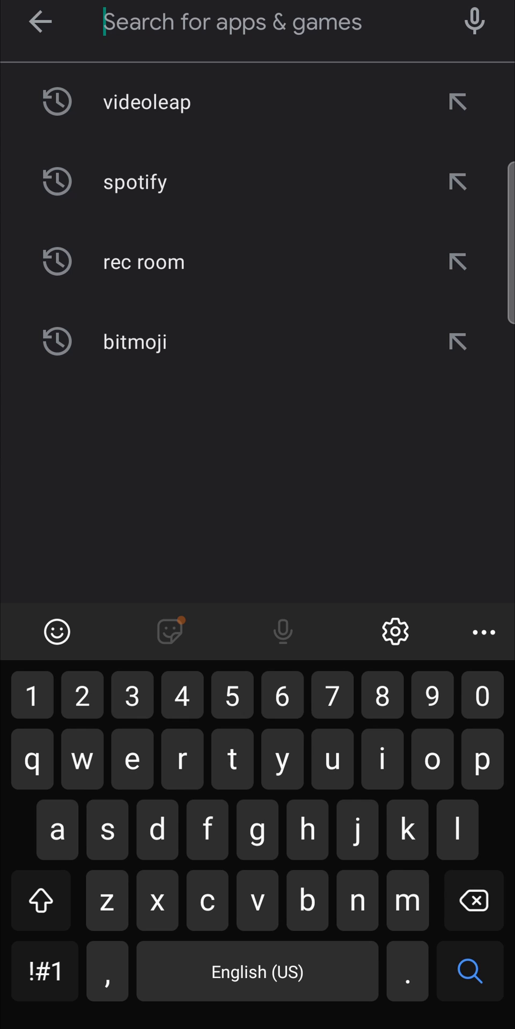
left_click(257, 901)
type("v")
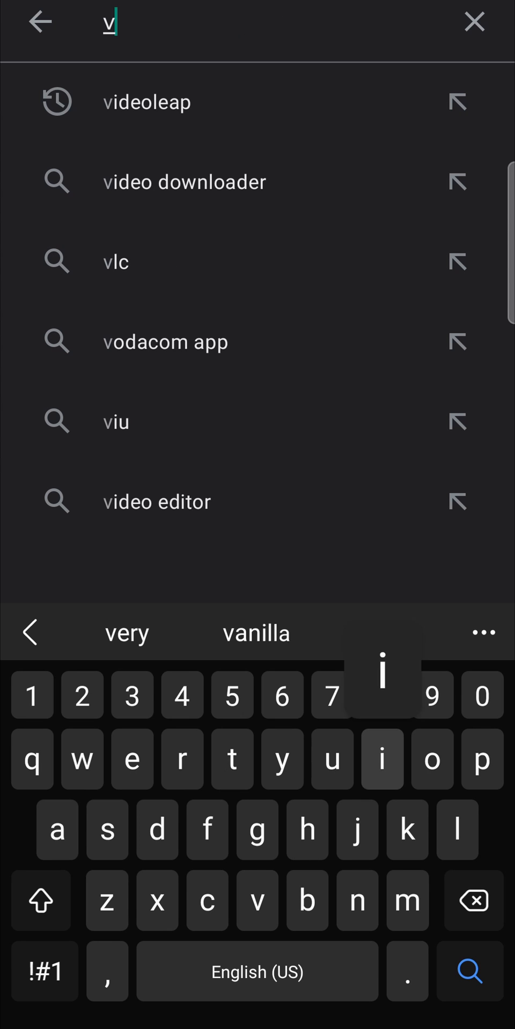
type("ideol")
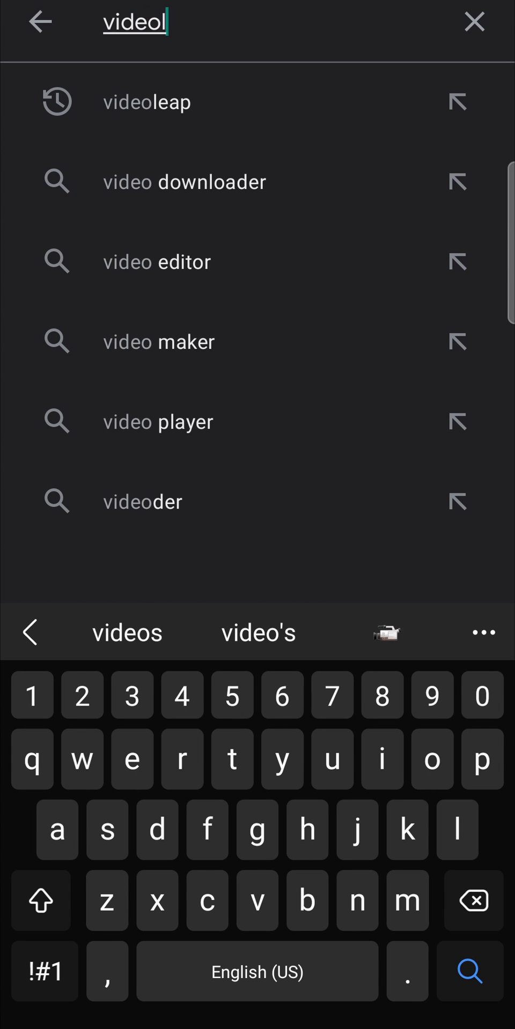
type("eap")
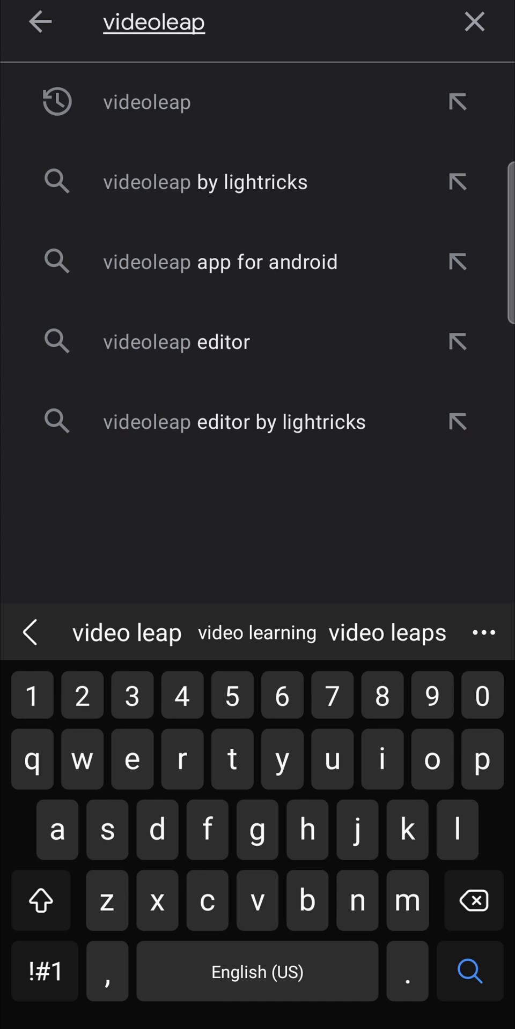
left_click(147, 103)
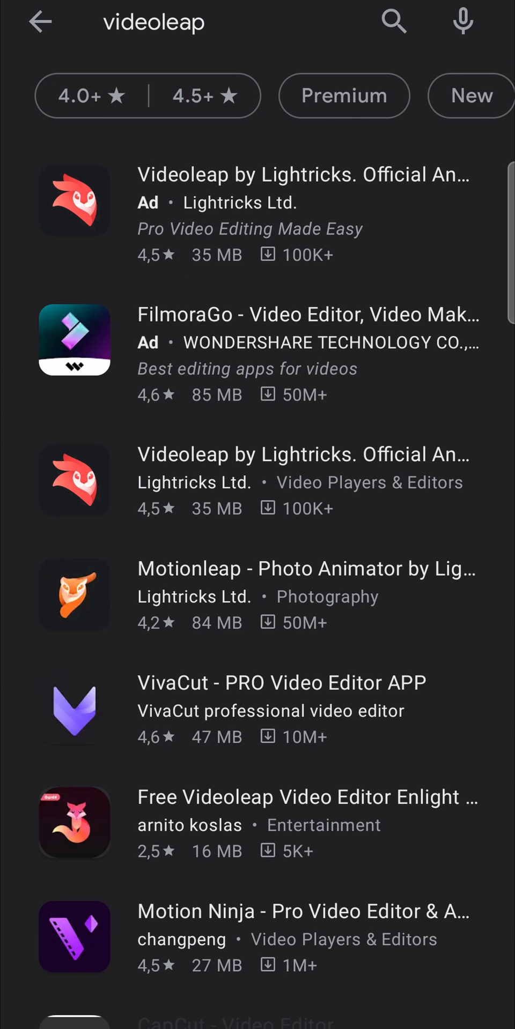
- Select the Videoleap by Lightricks result to reach its store page
left_click(303, 174)
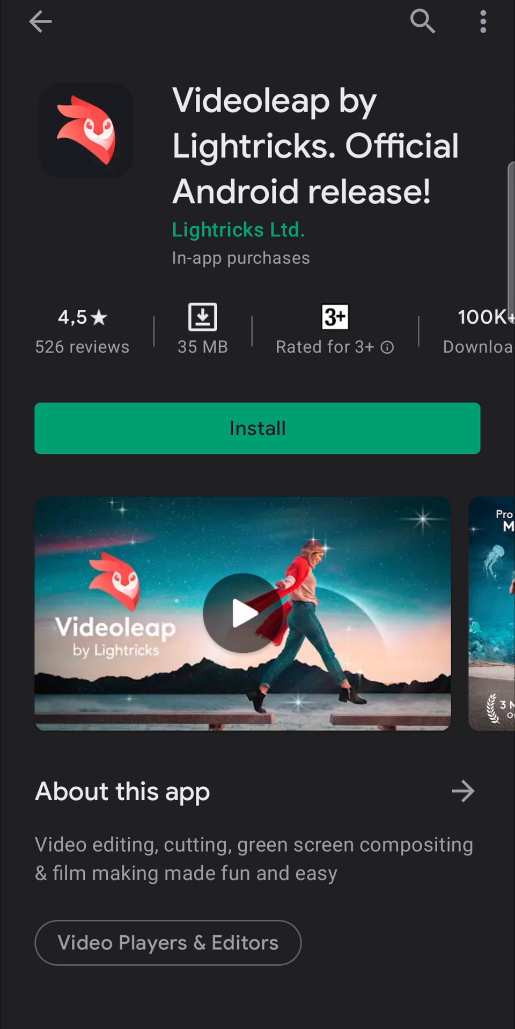
- Install Videoleap by Lightricks on the phone
left_click(257, 428)
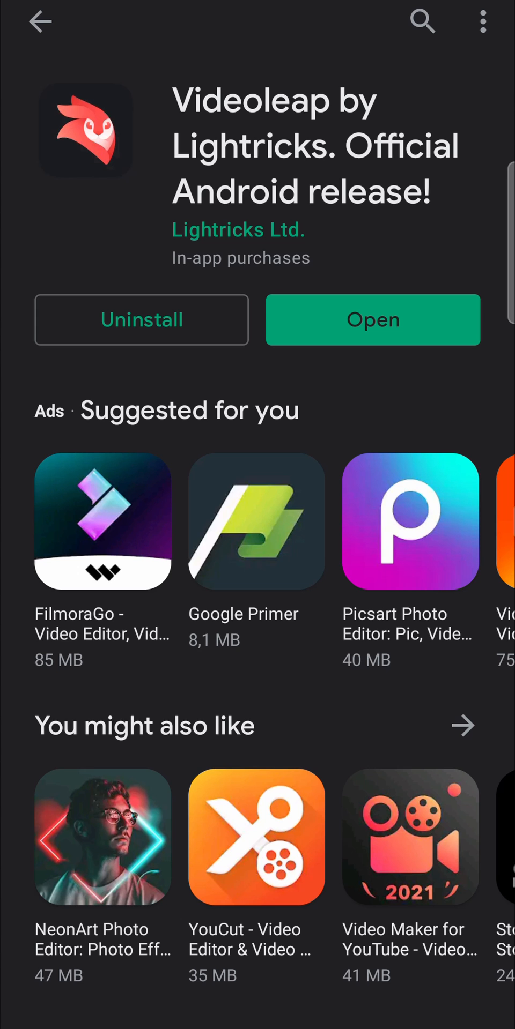
- Launch Videoleap and finish its onboarding with 'Dive right in!'
left_click(372, 319)
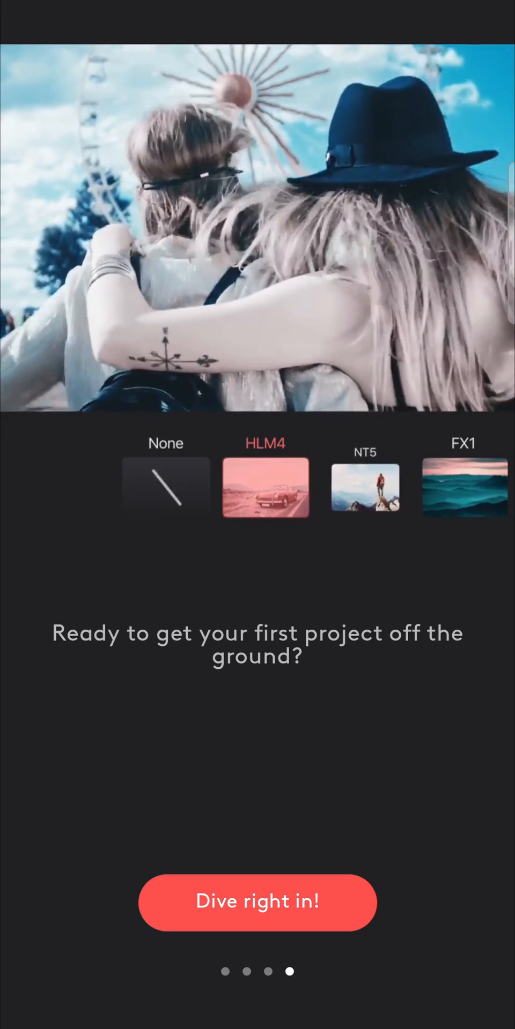
left_click(258, 901)
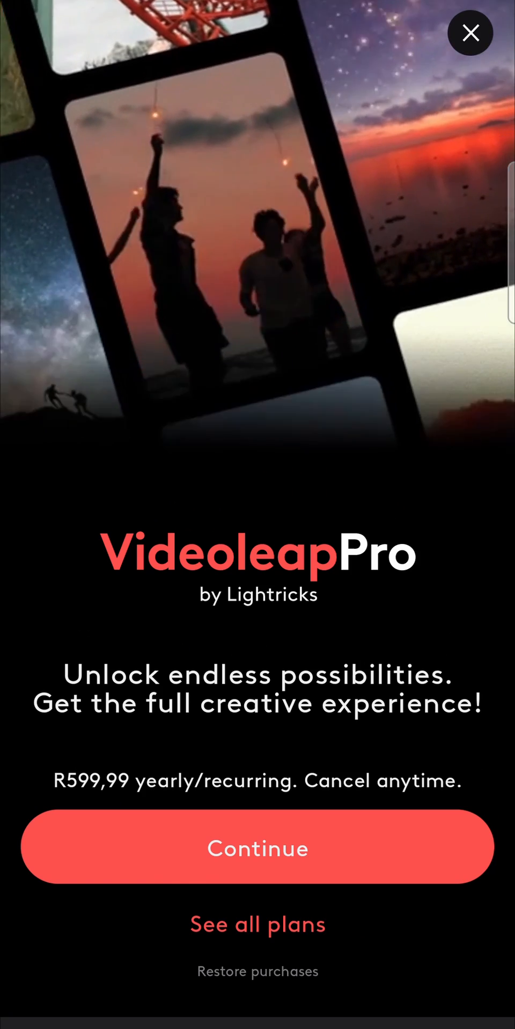